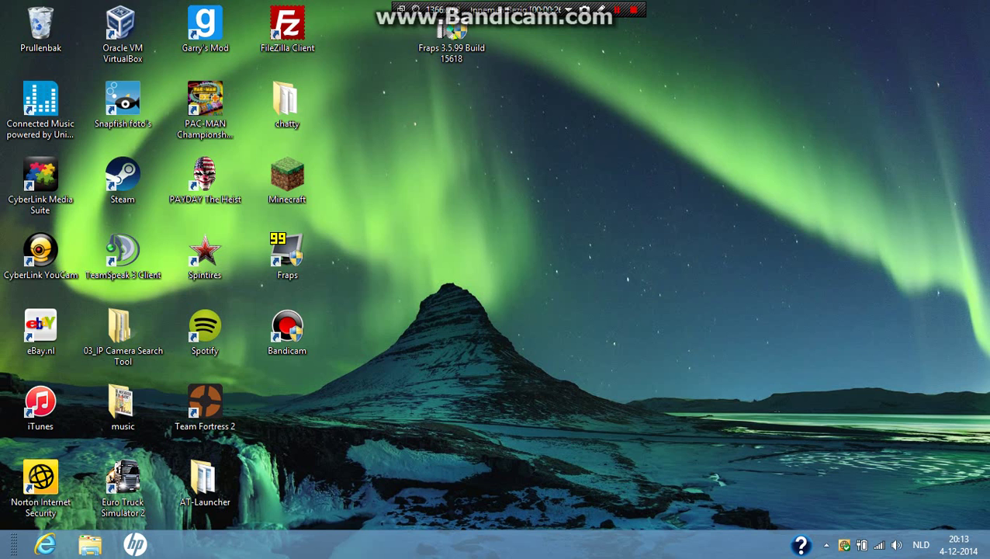
Open ets2mp.com in Internet Explorer and dismiss the Mod of the Year voting pop-up.
left_click(45, 544)
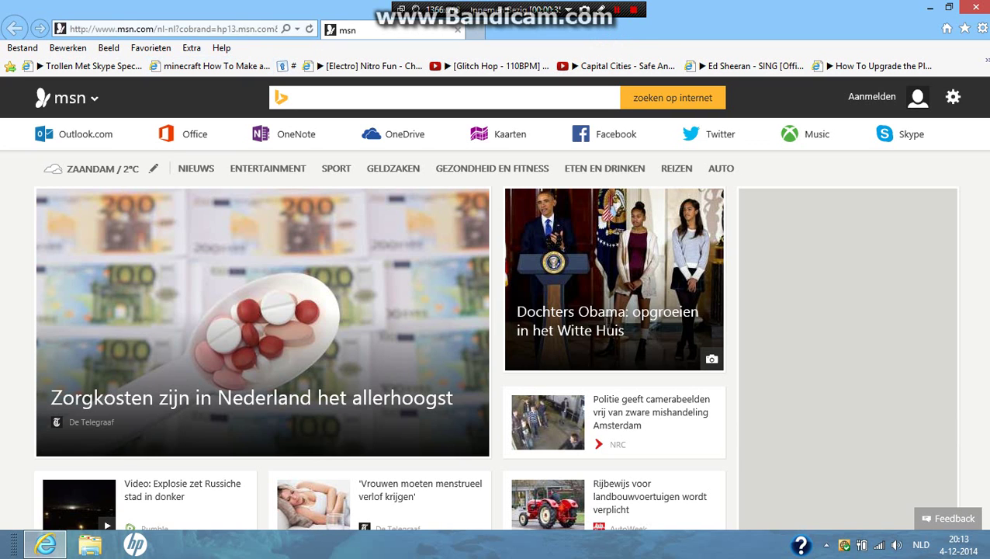
left_click(170, 29)
type("e")
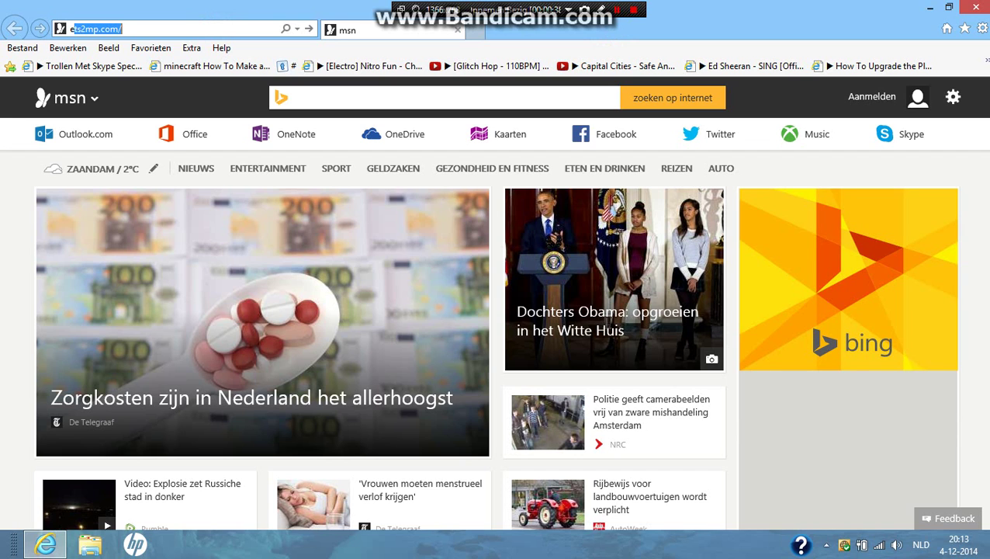
type("ts2mp.com")
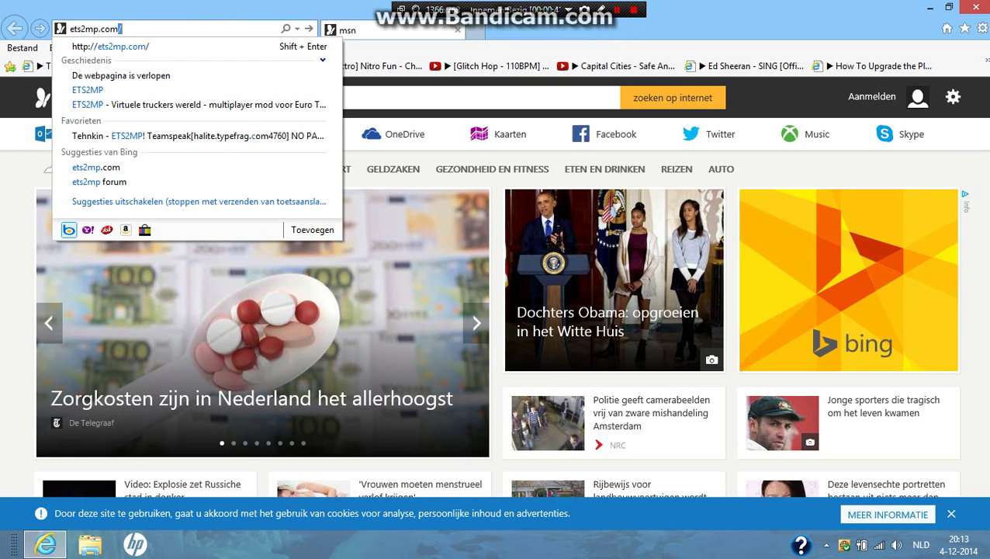
key("Return")
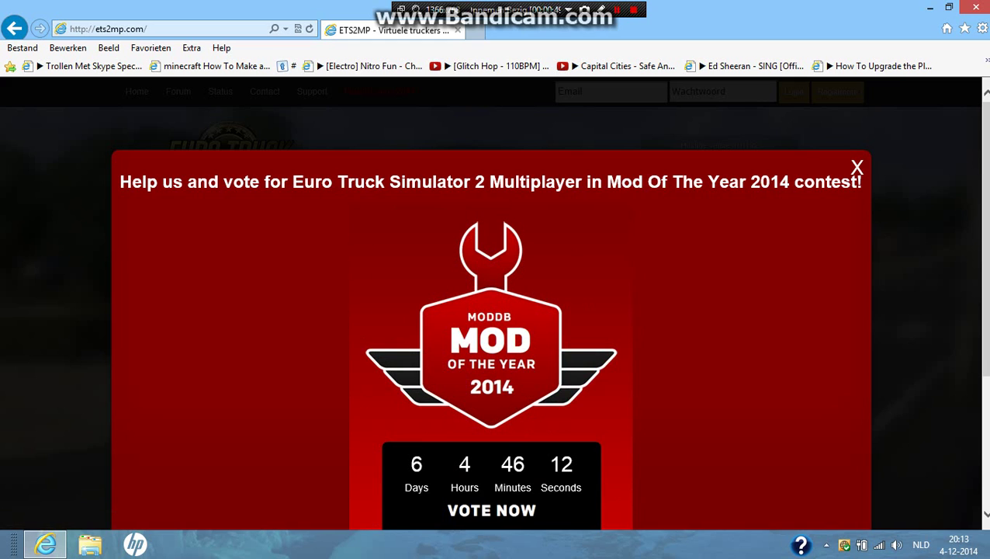
left_click(857, 168)
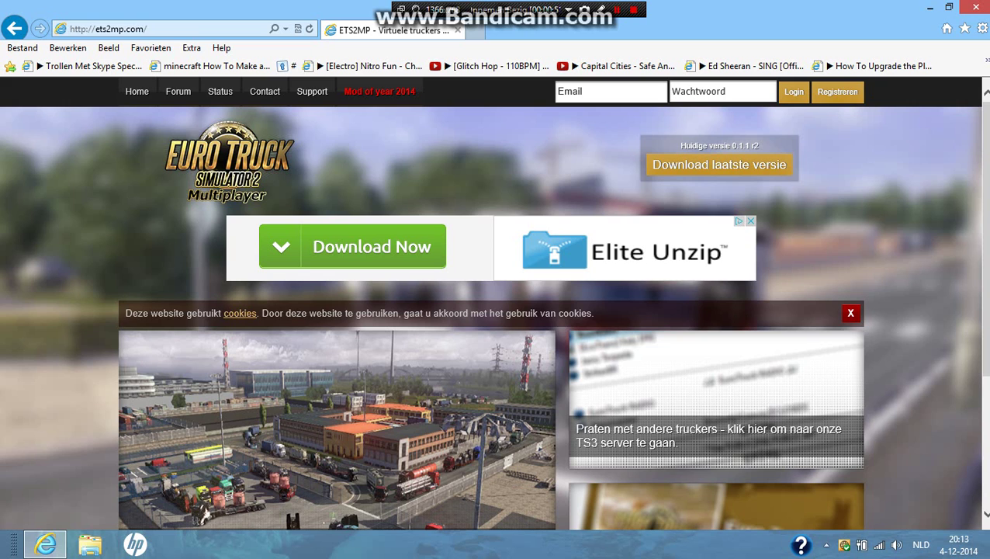
Switch the ETS2MP website's language to English.
scroll(491, 326, "down", 3)
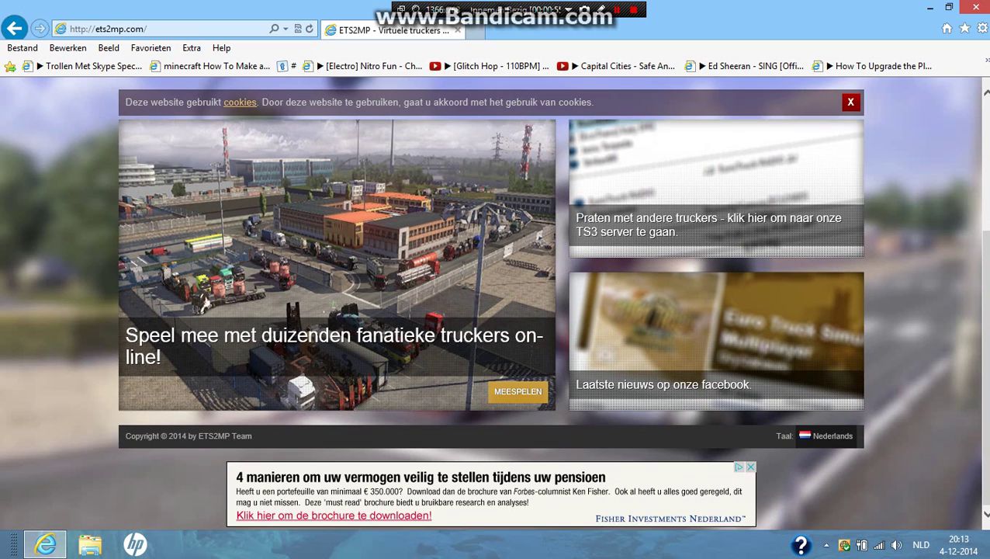
mouse_move(827, 435)
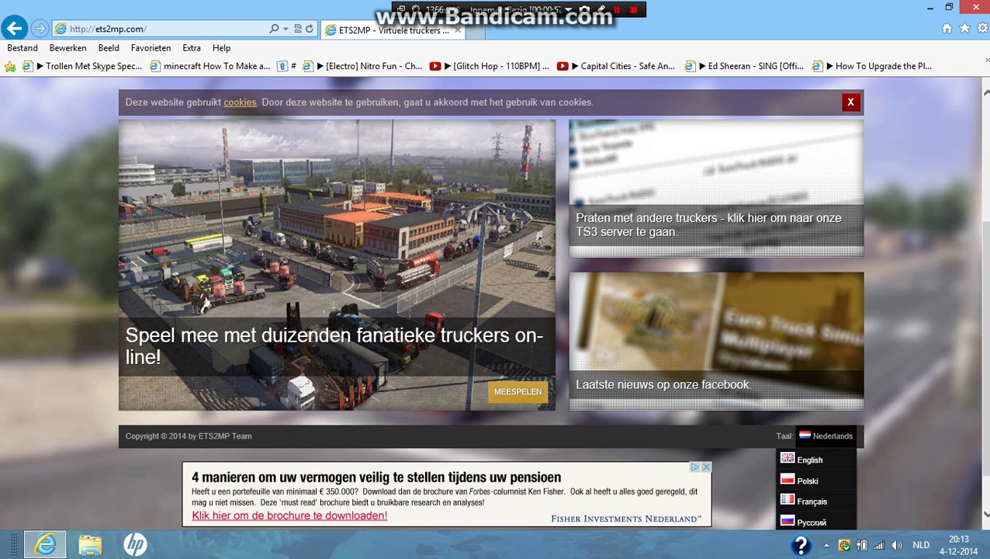
left_click(809, 460)
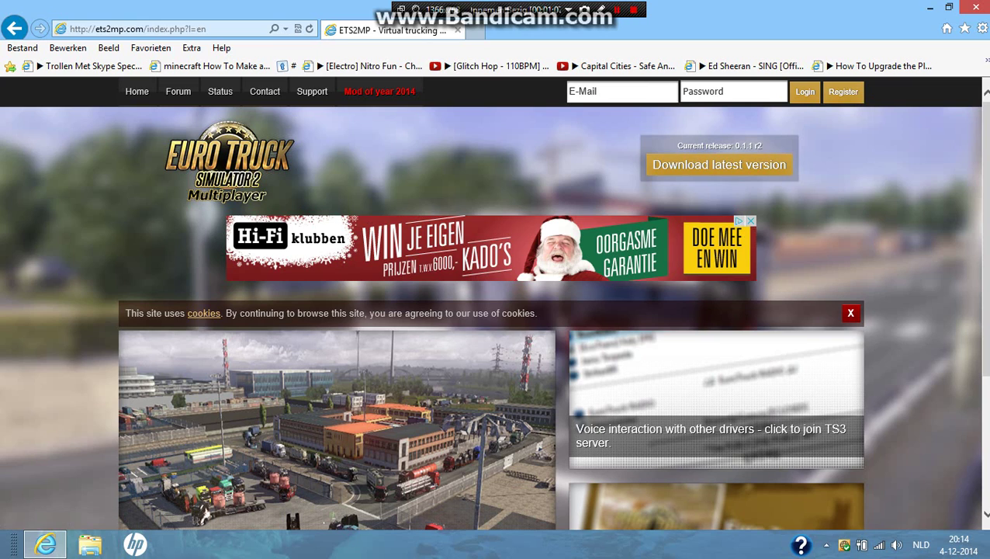
Visit the site's registration page, then return to the home page and log in with the account's e-mail and password.
left_click(843, 91)
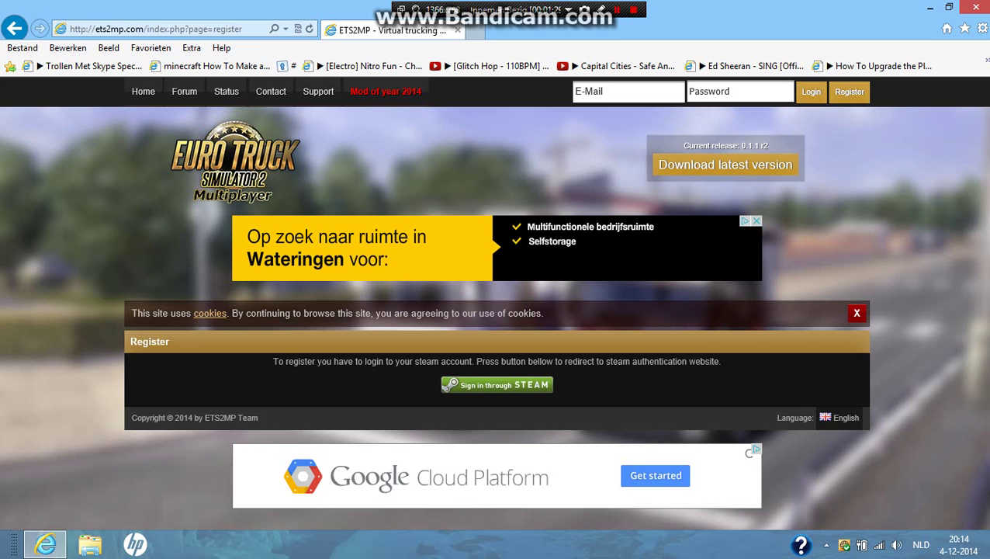
left_click(618, 95)
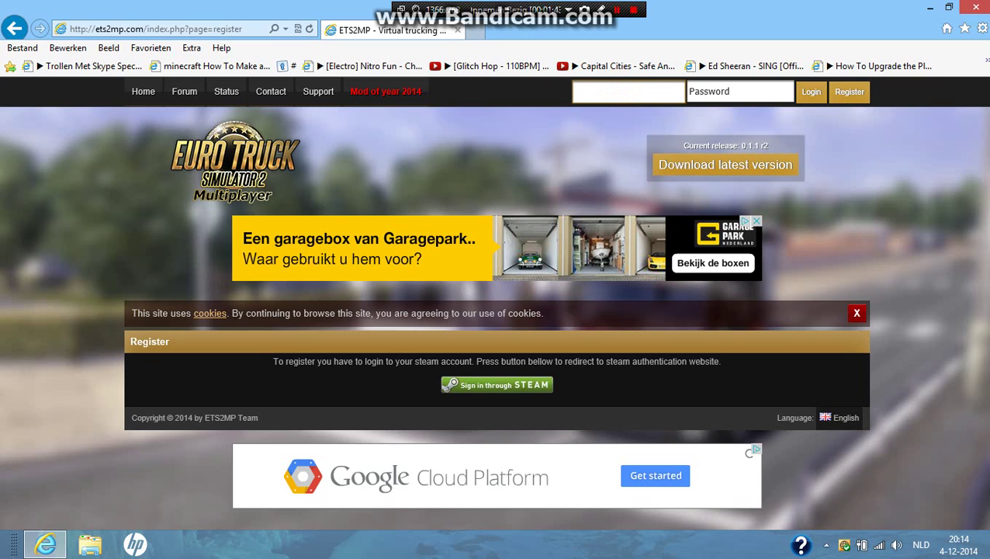
left_click(143, 90)
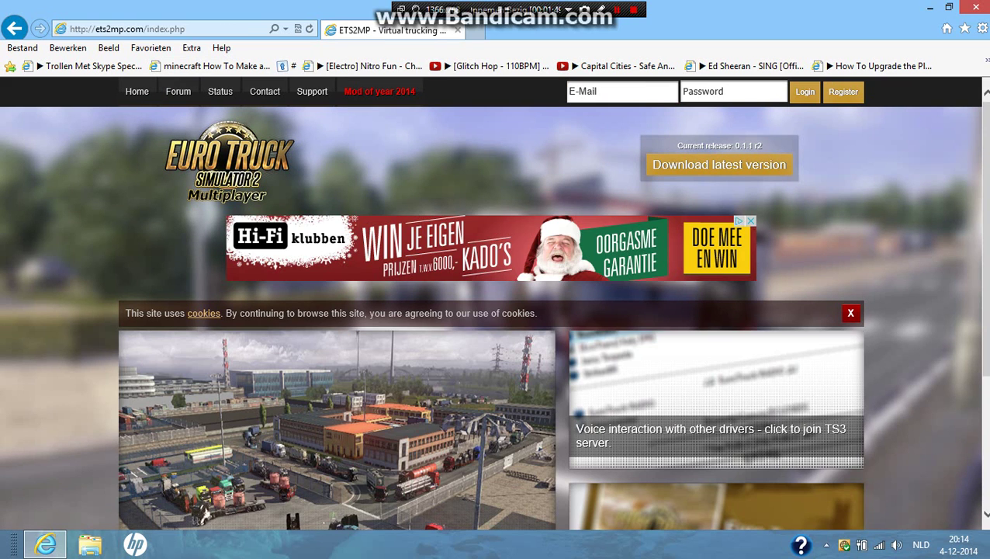
left_click(602, 90)
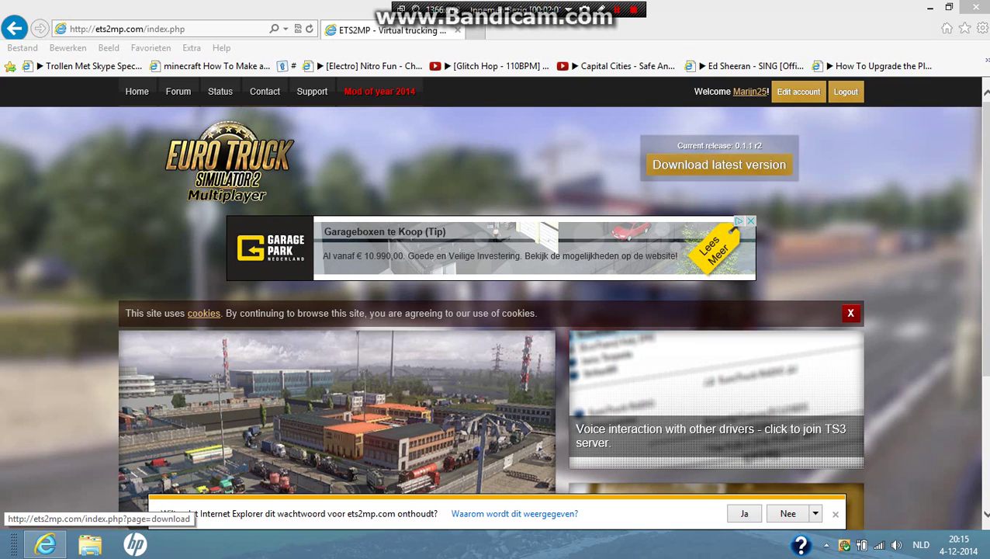
Download the Game Client of the latest version as ets2mp_client.zip and open the archive.
left_click(754, 165)
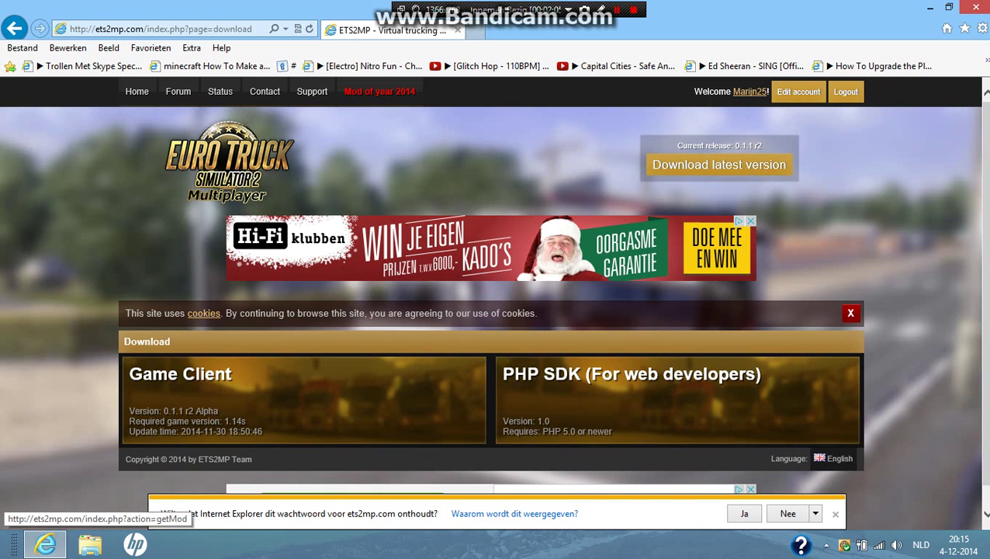
left_click(298, 403)
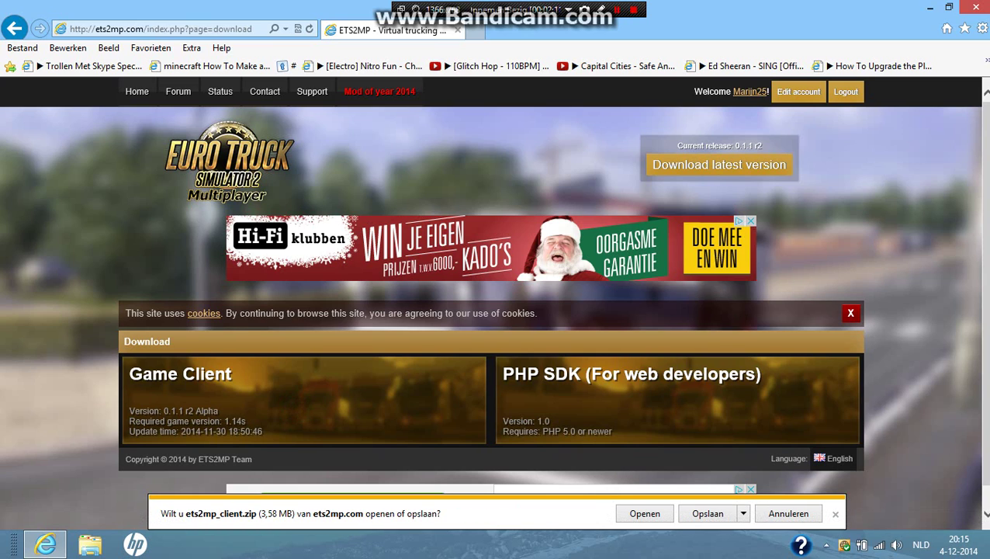
left_click(693, 513)
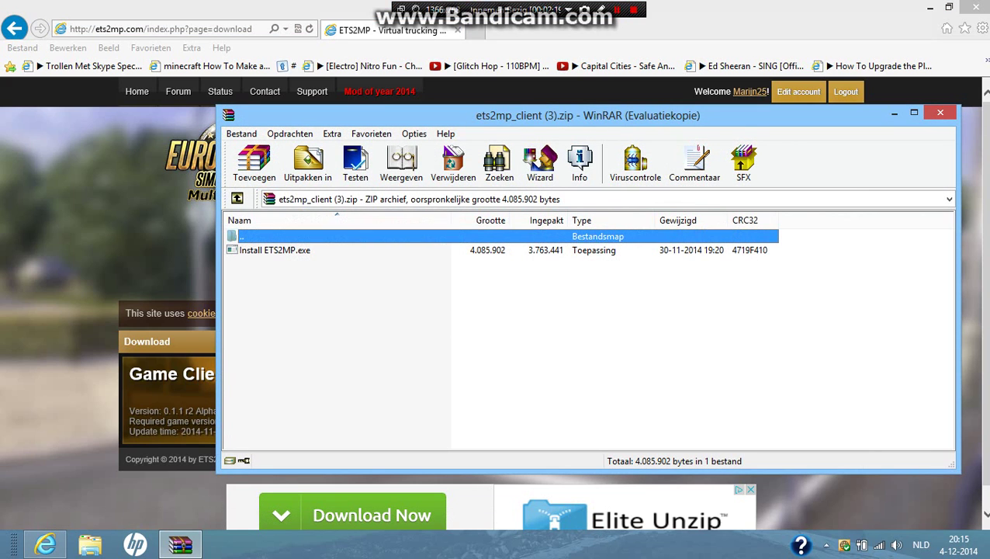
Extract Install ETS2MP.exe to the ets2mp_client (3) folder in Downloads and close WinRAR.
left_click(534, 253)
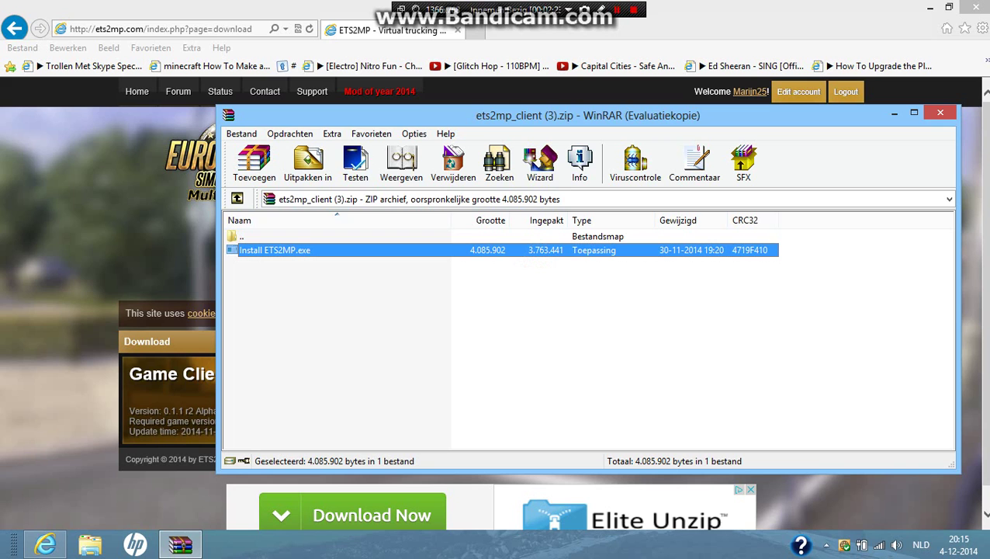
left_click(307, 163)
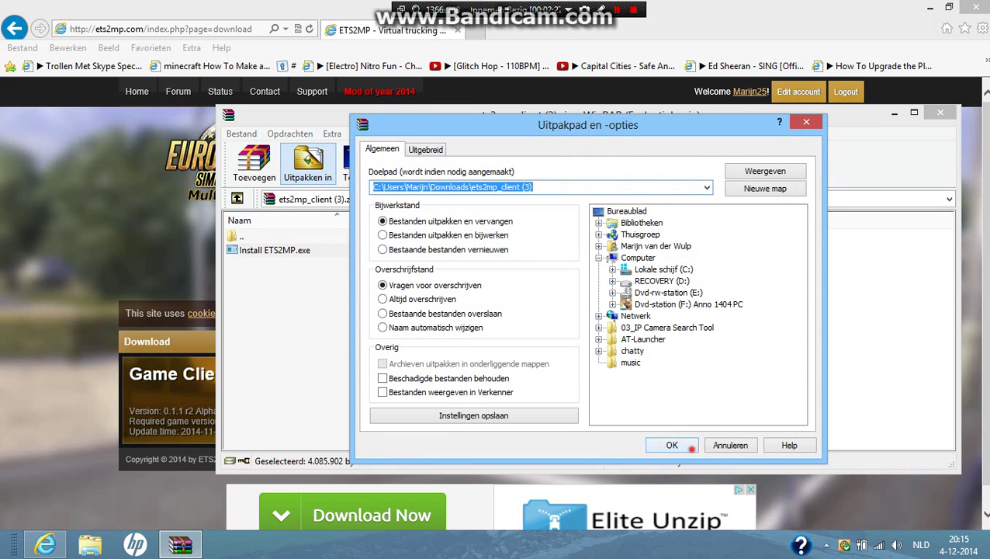
left_click(672, 444)
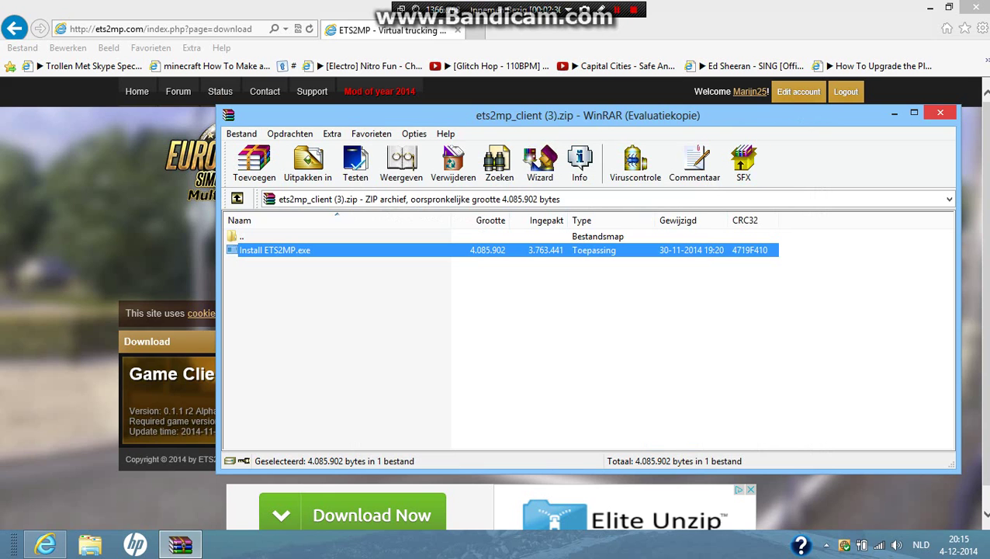
key("alt+F4")
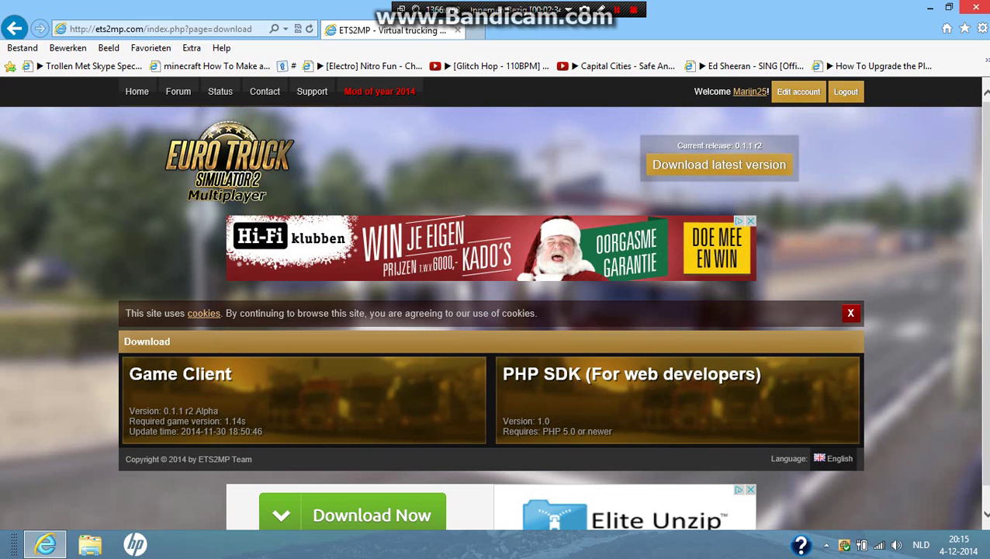
Return to the desktop and open the Downloads folder in File Explorer.
key("super+d")
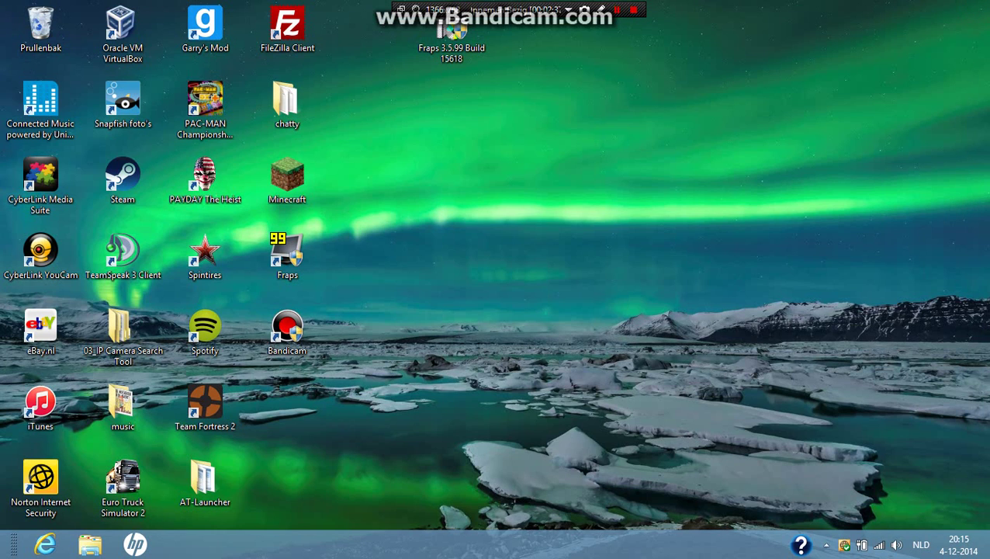
left_click(90, 543)
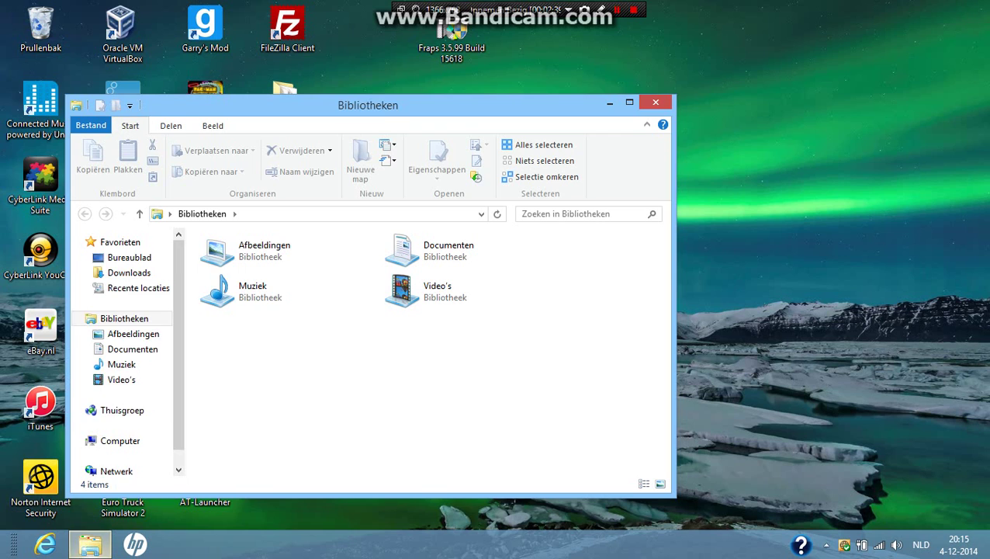
scroll(128, 349, "down", 2)
scroll(155, 287, "up", 2)
left_click(155, 273)
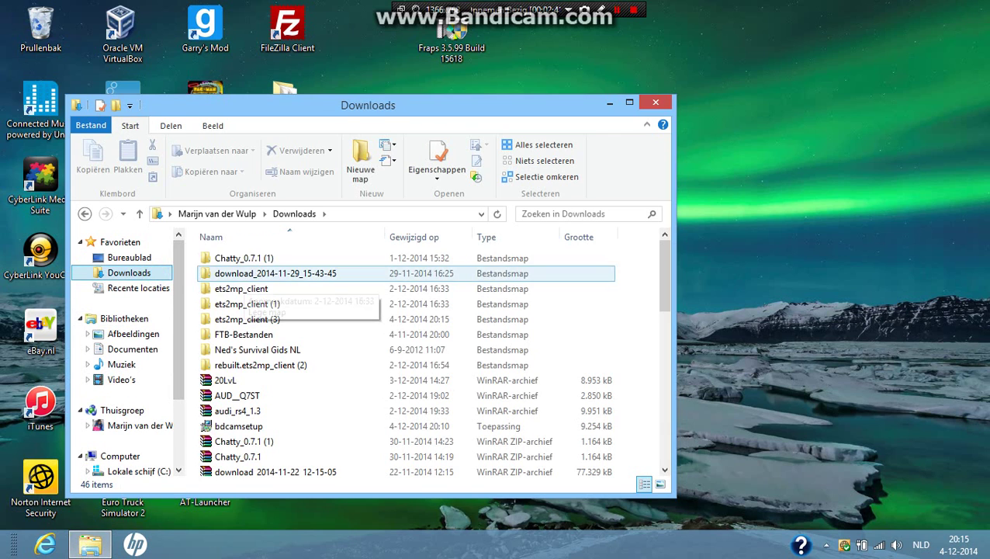
Delete the old ets2mp_client folder from Downloads.
left_click(247, 319)
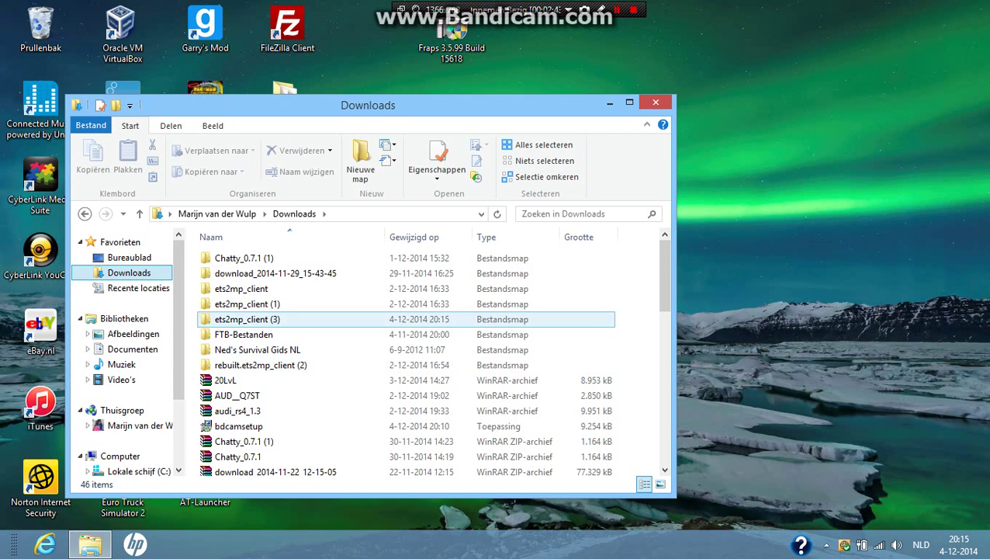
right_click(267, 319)
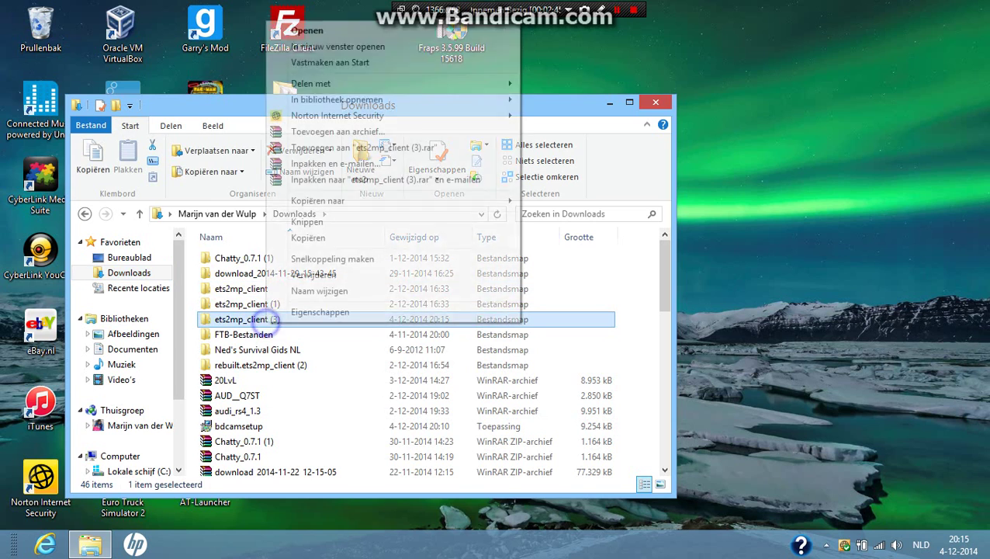
left_click(253, 288)
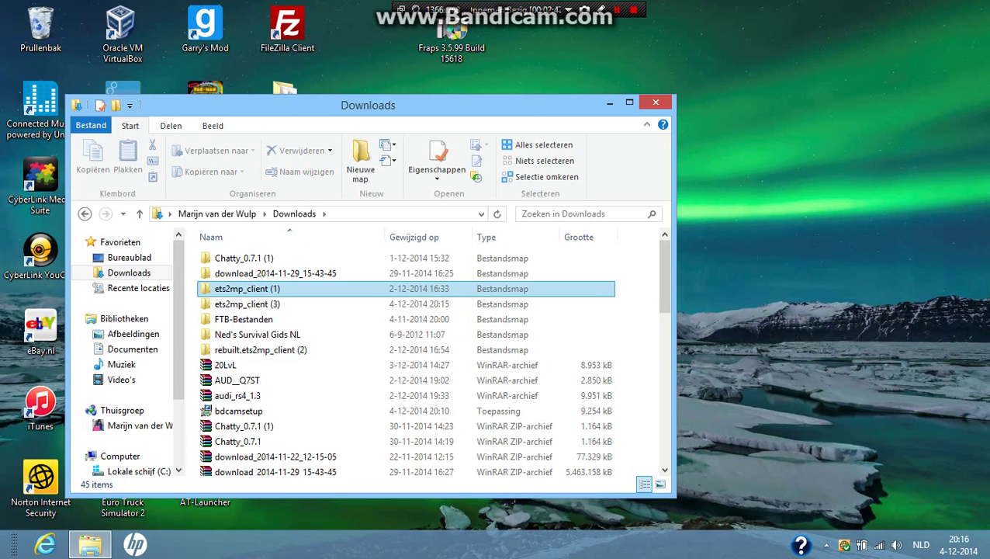
Rename the ets2mp_client (3) folder to ets2mp_client.
right_click(265, 304)
left_click(299, 496)
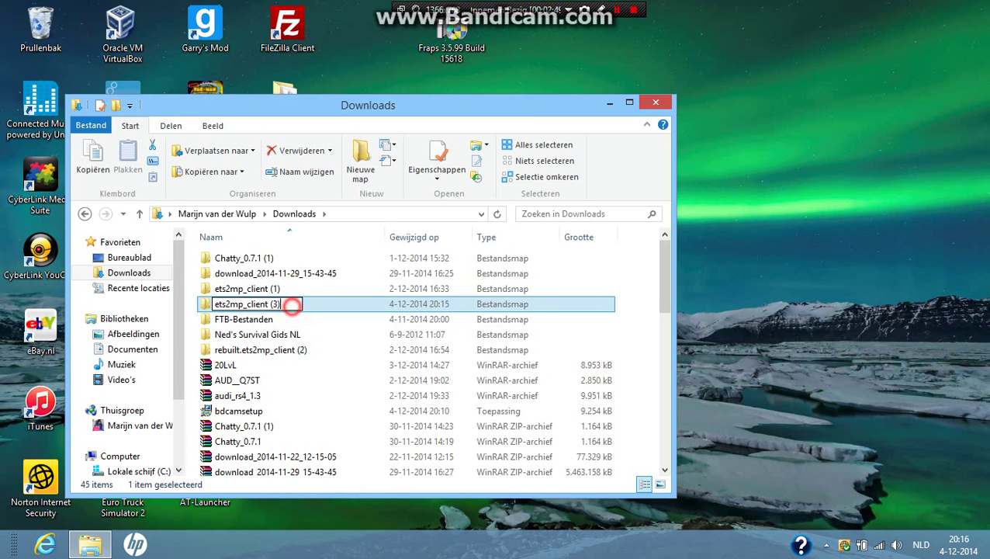
left_click_drag(280, 303, 269, 303)
key("BackSpace")
key("Return")
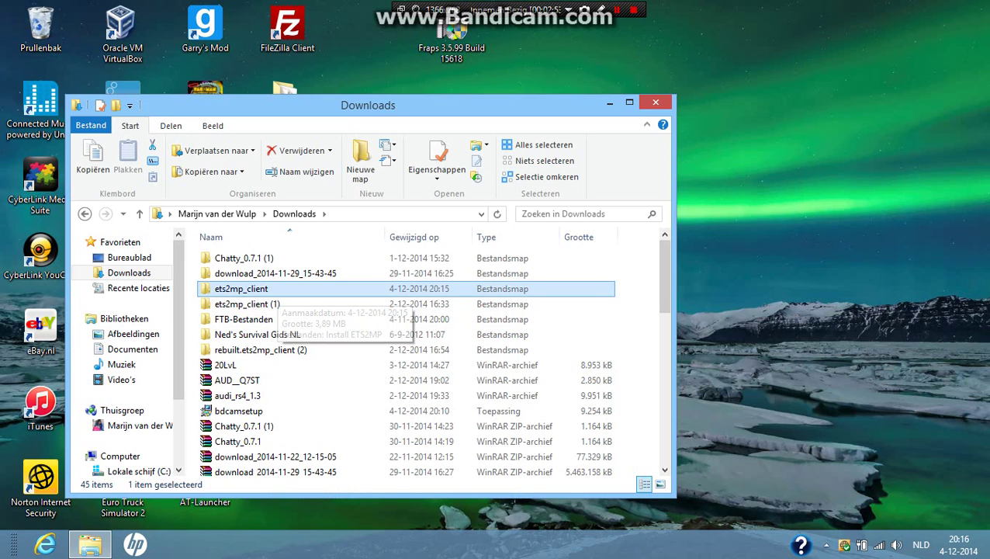
Launch the Install ETS2MP application from the ets2mp_client folder and close the File Explorer window.
left_click(275, 289)
double_click(275, 289)
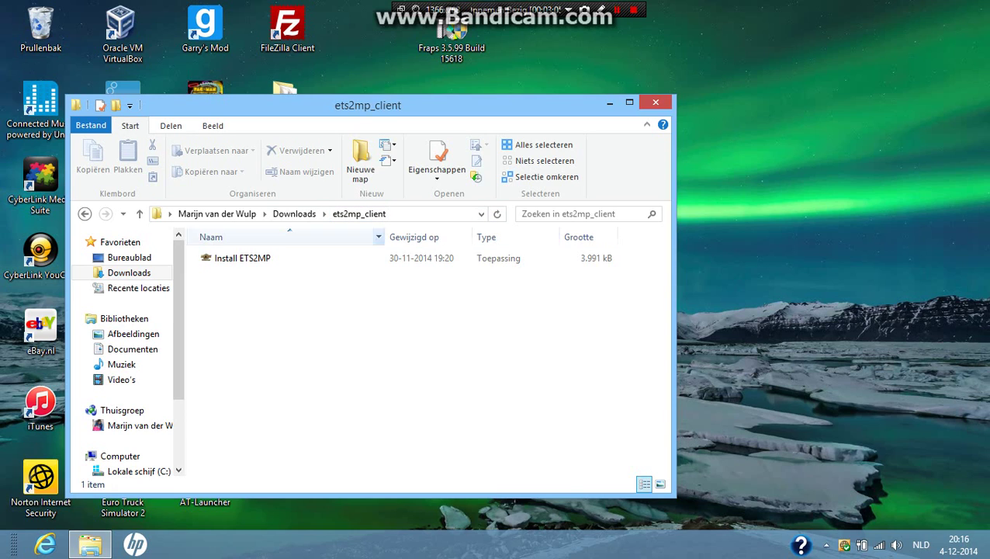
left_click(249, 259)
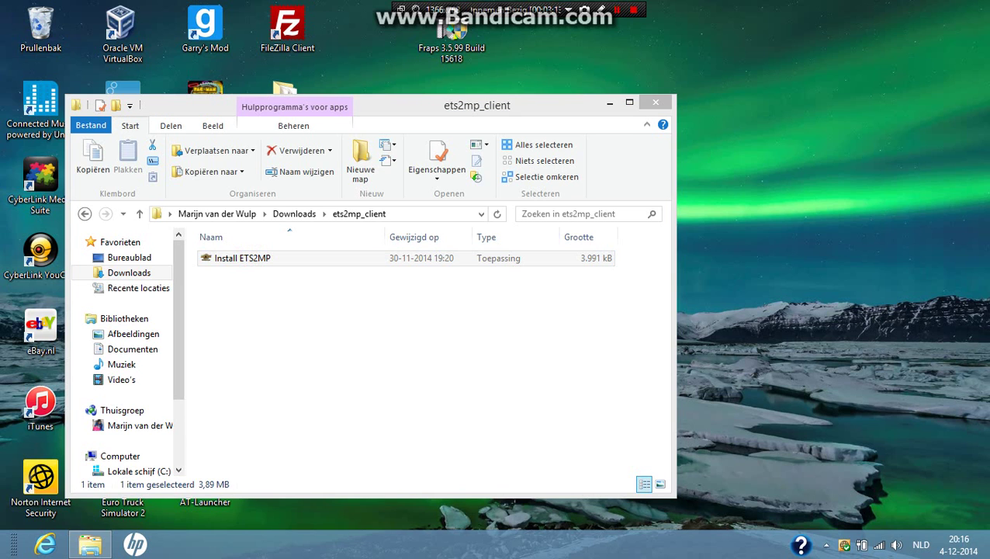
left_click(656, 102)
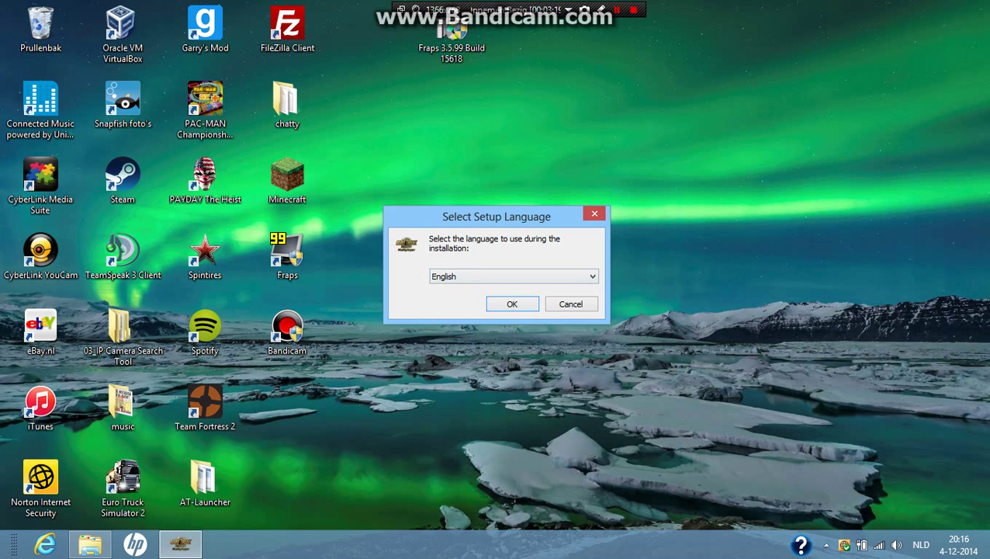
Choose English as the setup language and accept the license agreement to reach the destination location page.
left_click(518, 302)
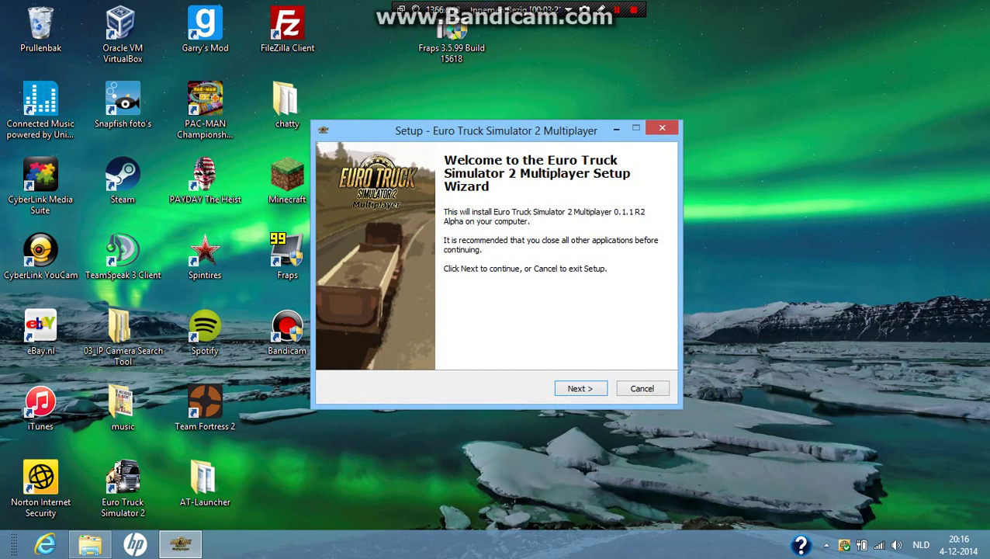
left_click(583, 388)
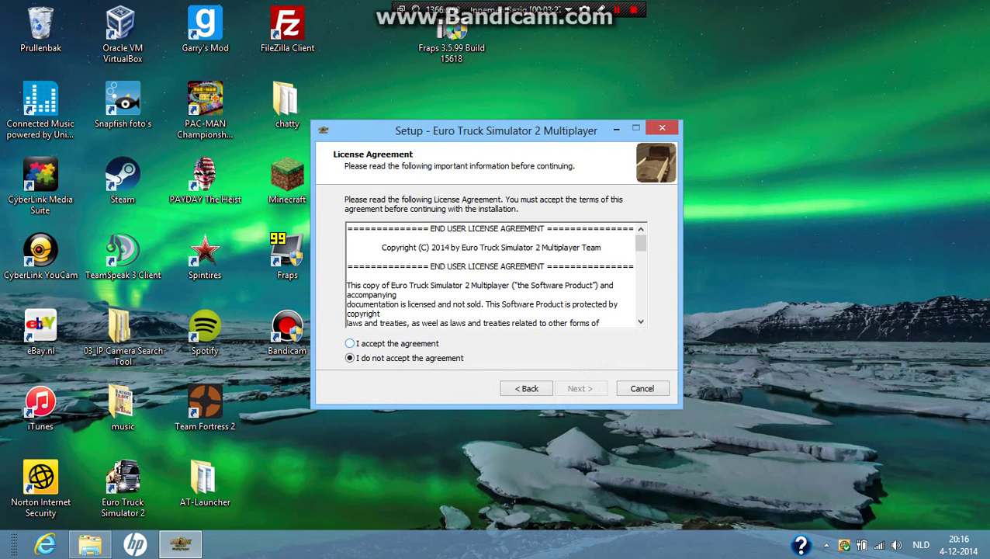
left_click(401, 342)
left_click(599, 388)
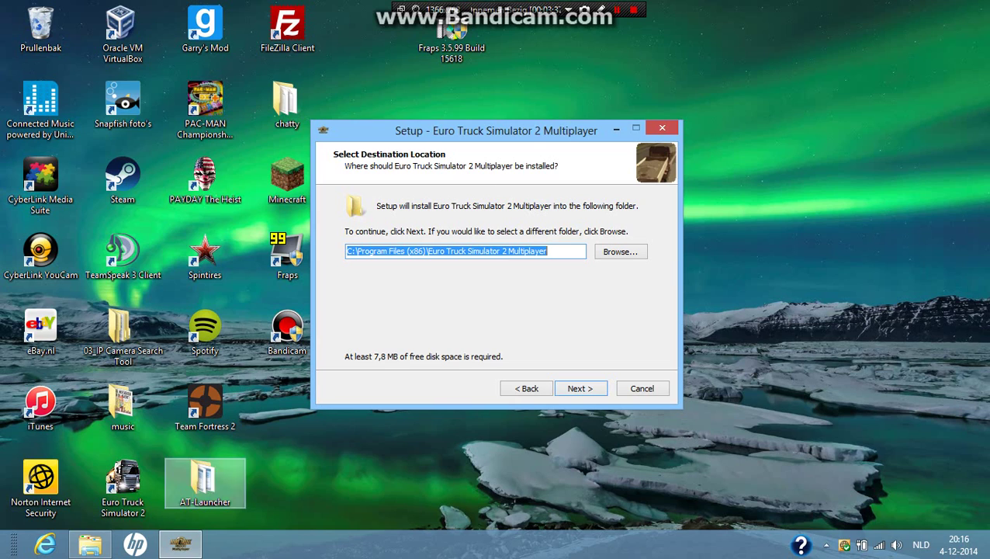
Open a File Explorer window and browse to the Program Files (x86) folder on drive C:.
right_click(90, 543)
left_click(47, 472)
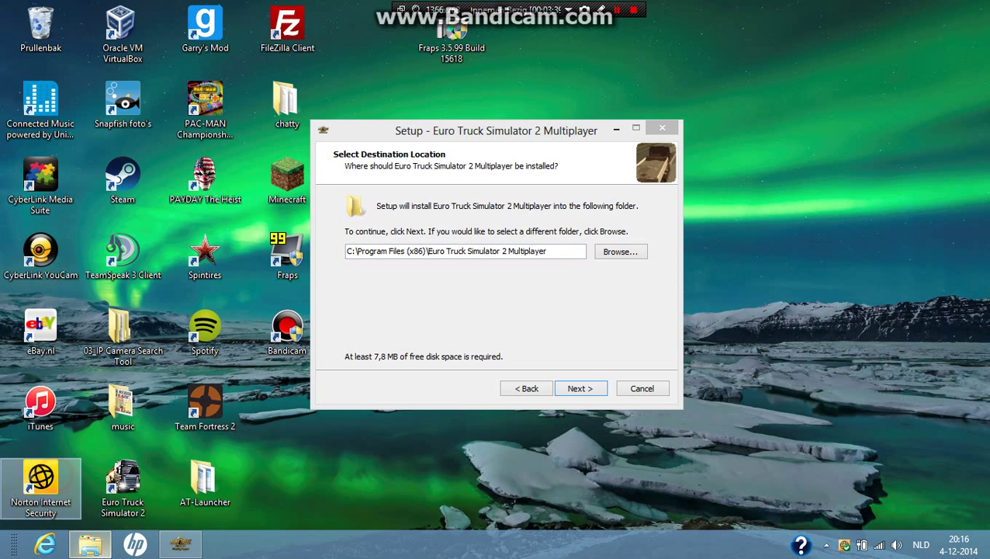
left_click(152, 476)
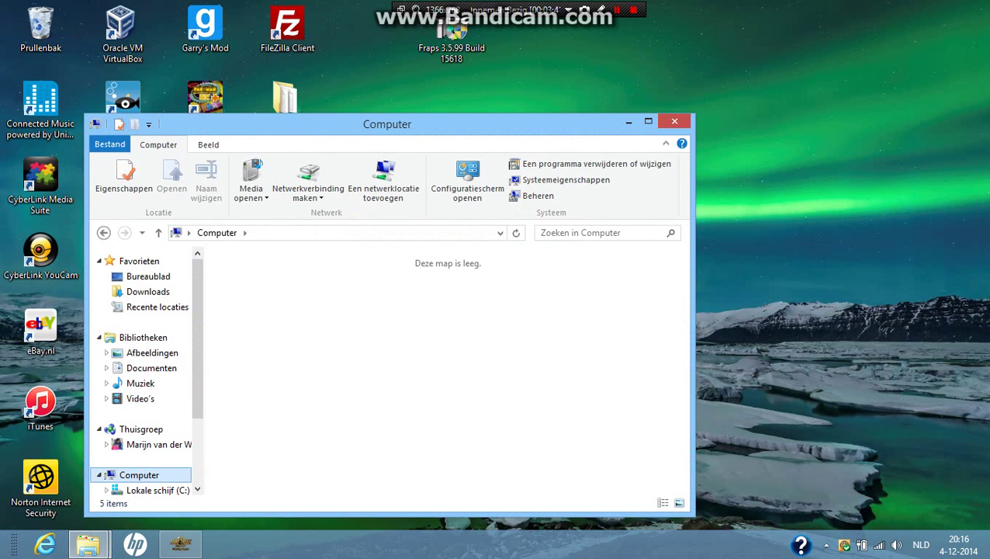
double_click(311, 291)
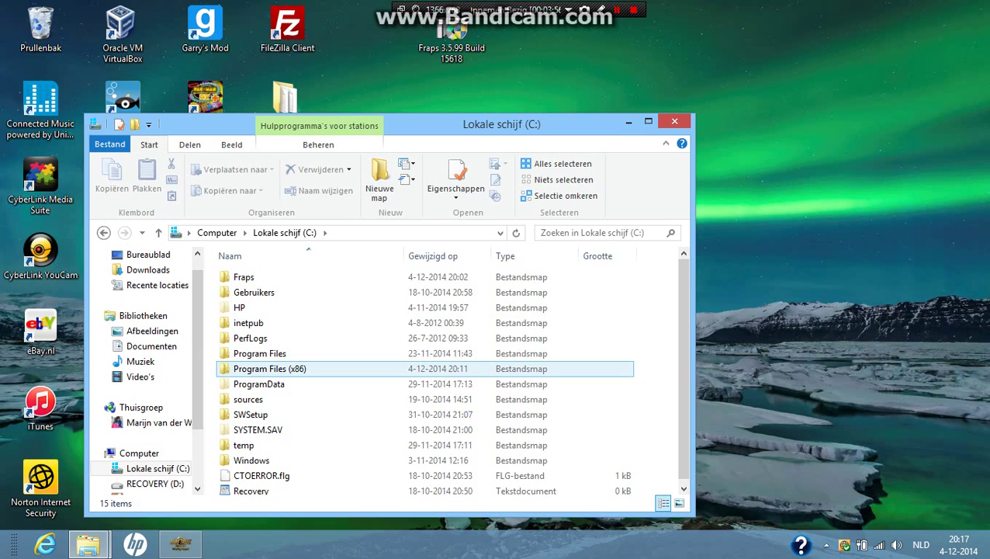
double_click(310, 370)
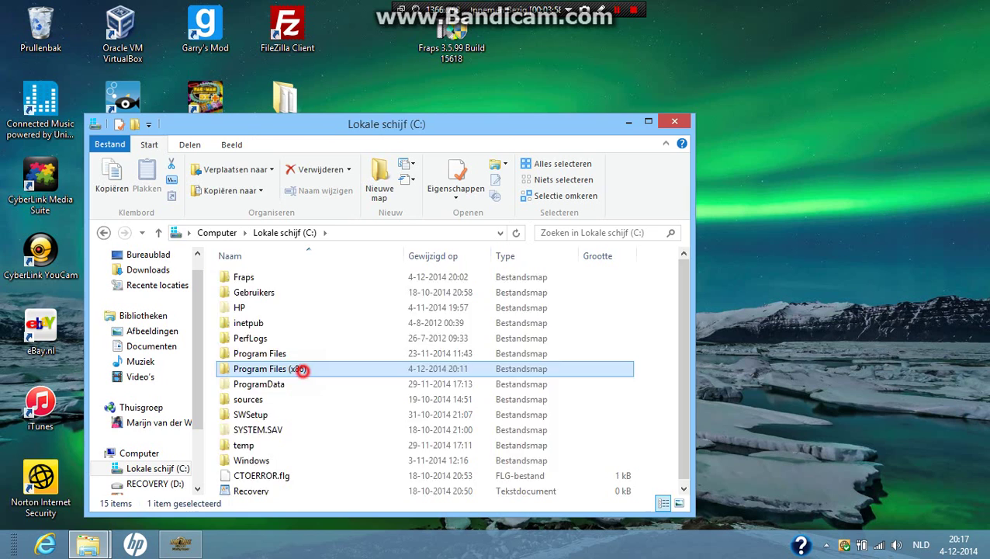
Locate the game's installation folder under Steam\SteamApps\common\Euro Truck Simulator 2 and close the File Explorer window.
scroll(310, 369, "down", 8)
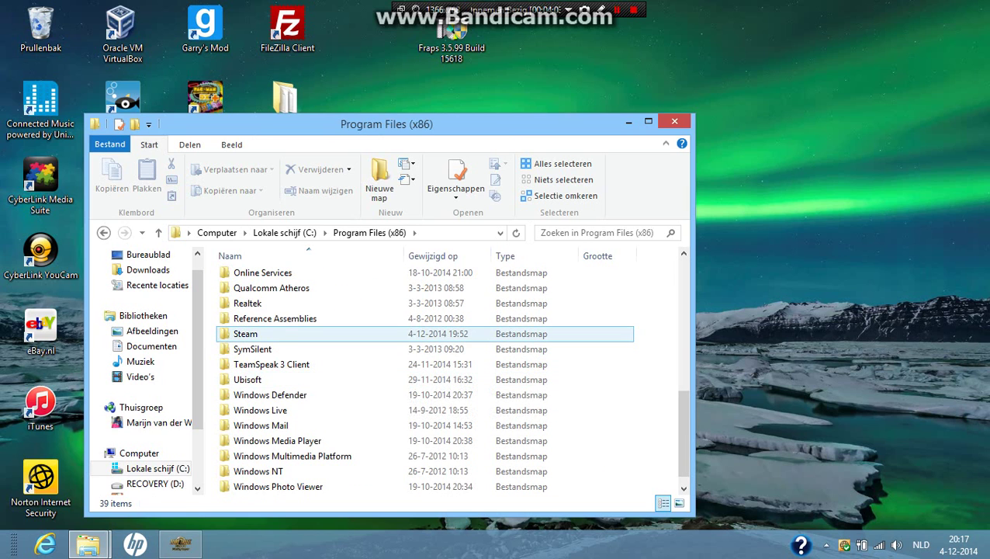
double_click(261, 332)
scroll(261, 346, "down", 3)
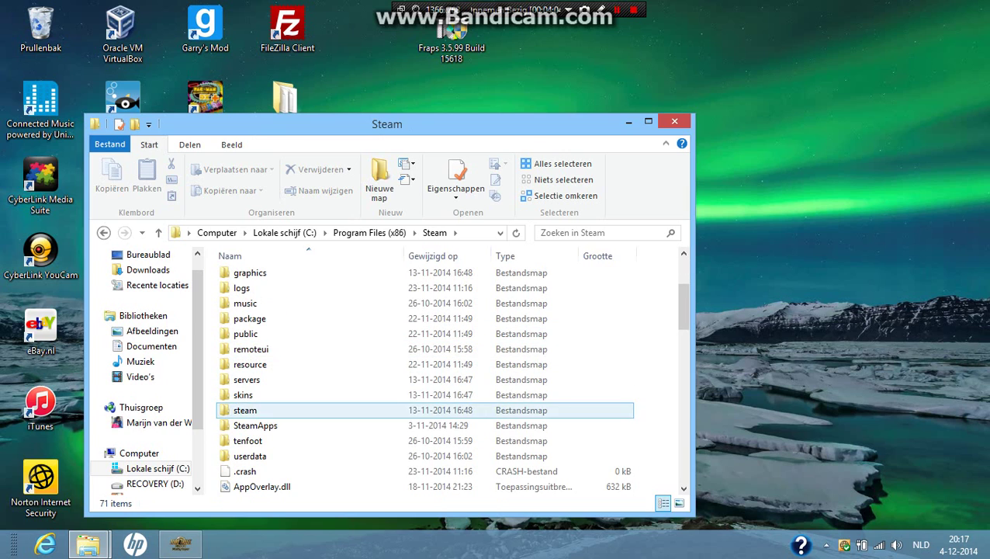
double_click(268, 425)
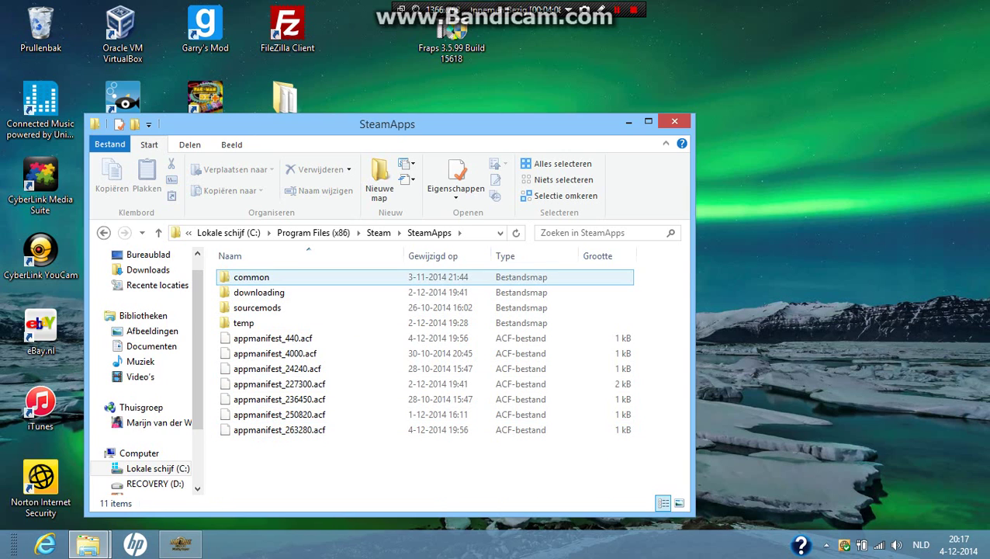
double_click(237, 276)
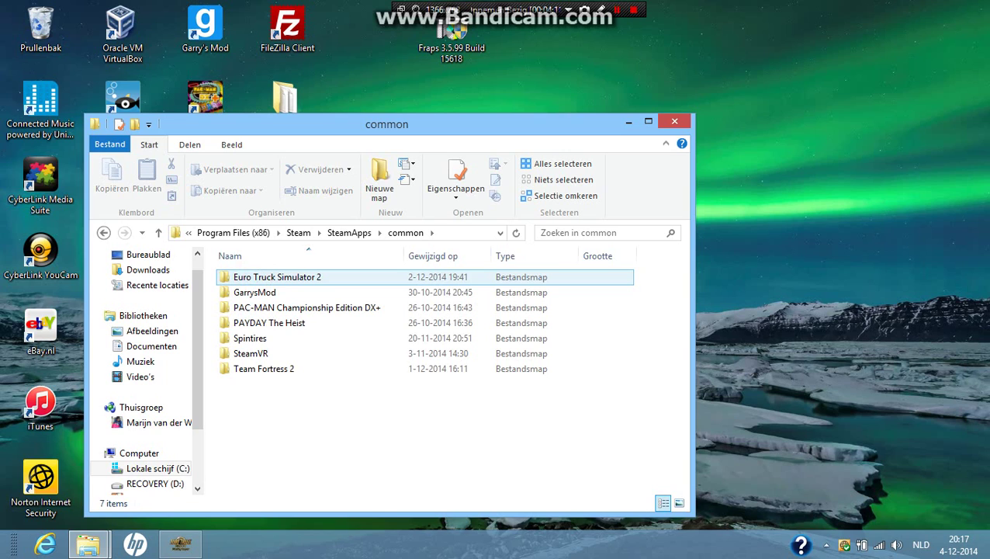
left_click(310, 276)
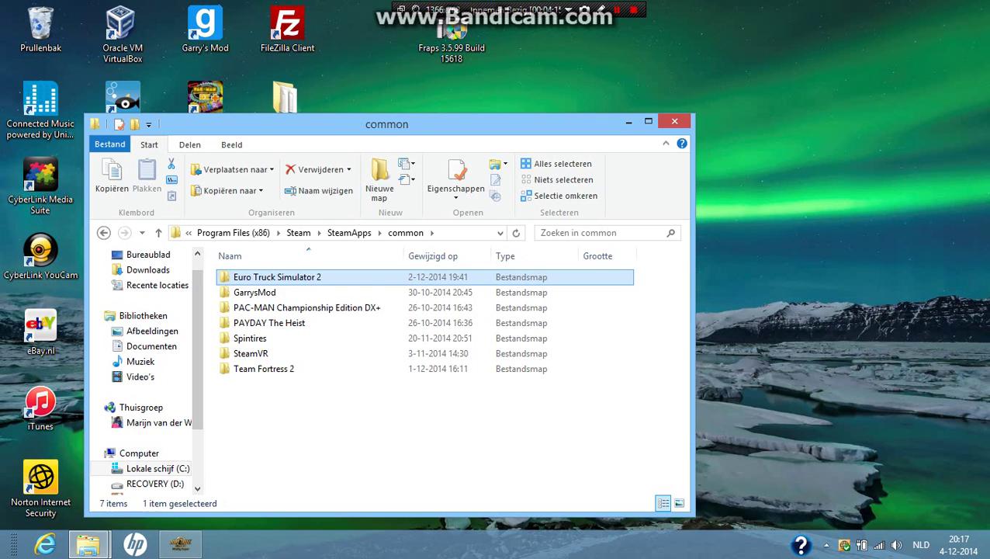
double_click(333, 277)
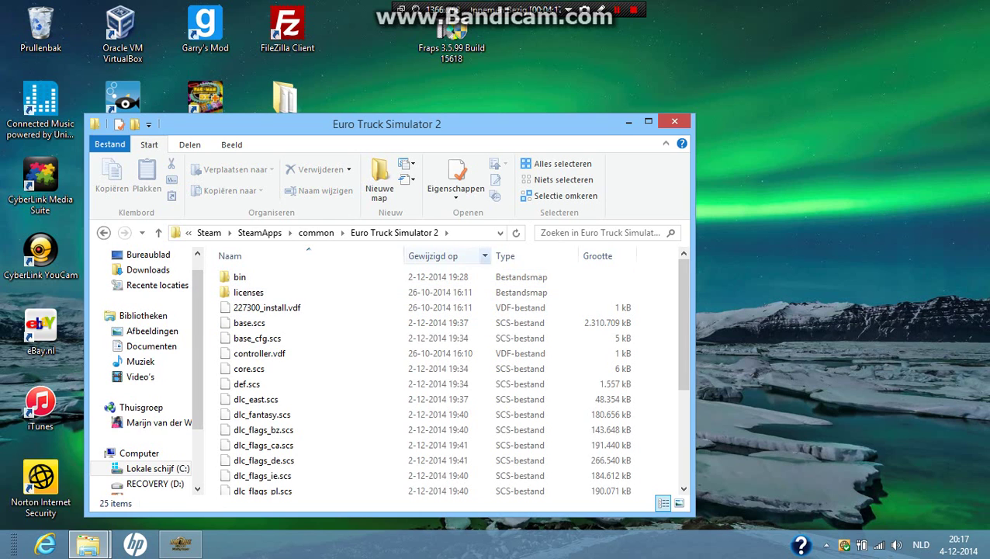
left_click(680, 121)
Accept the default destination location and set the game directory to C:\Program Files (x86)\Steam\SteamApps\common\Euro Truck Simulator 2.
left_click(548, 278)
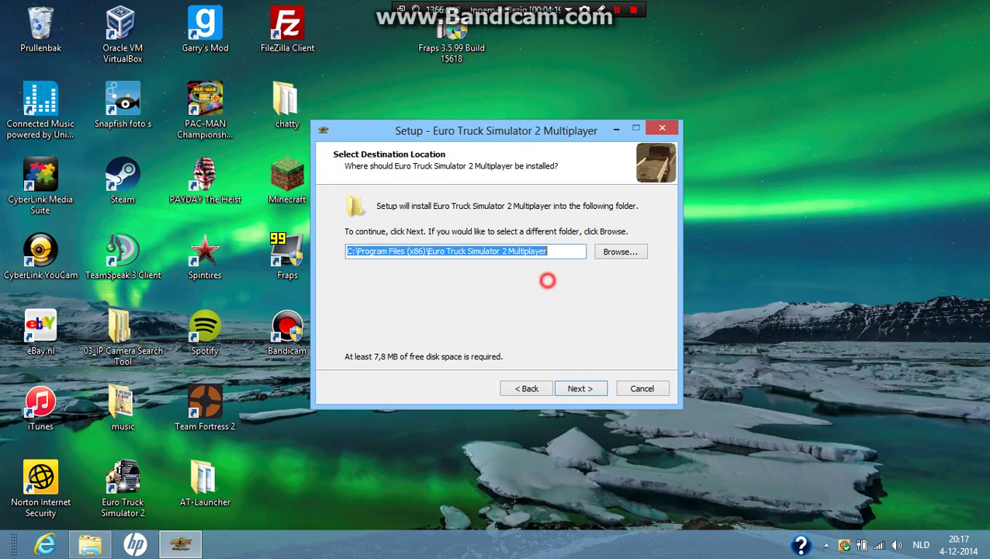
left_click(578, 387)
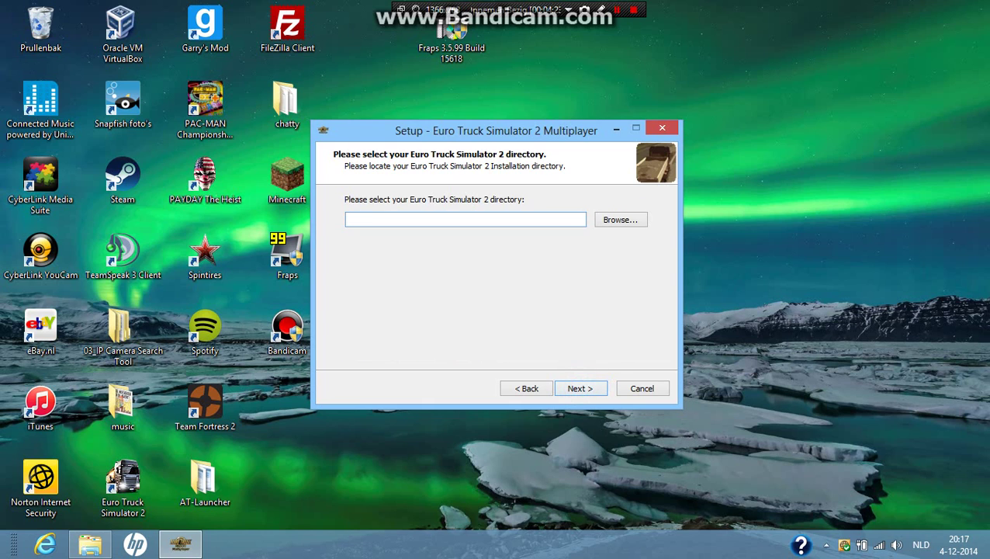
left_click(621, 216)
left_click(390, 204)
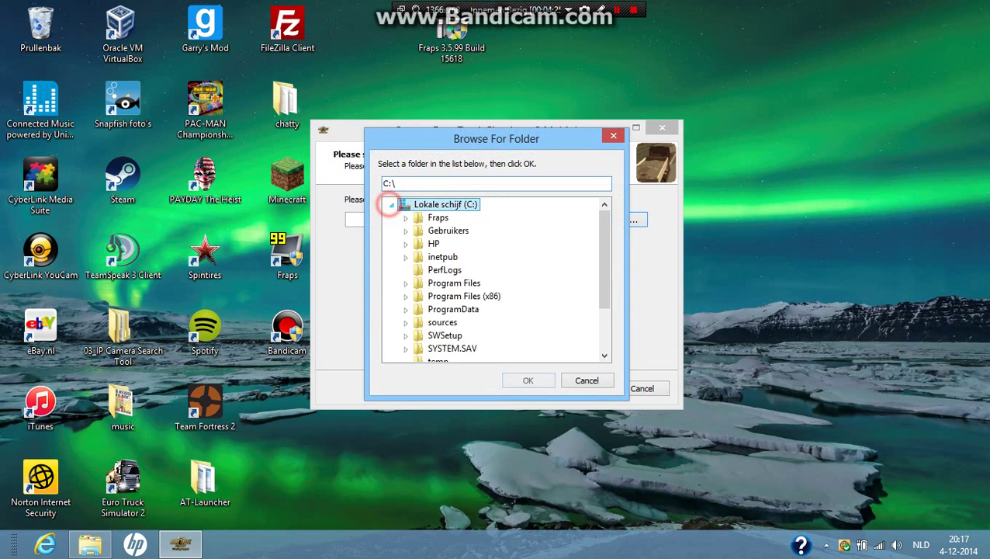
left_click(405, 296)
scroll(450, 256, "down", 10)
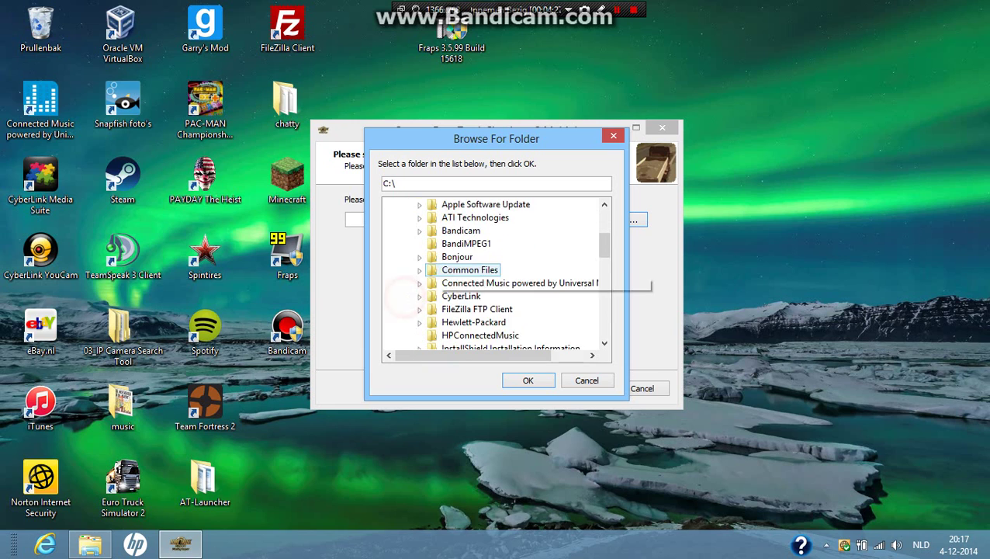
left_click(419, 218)
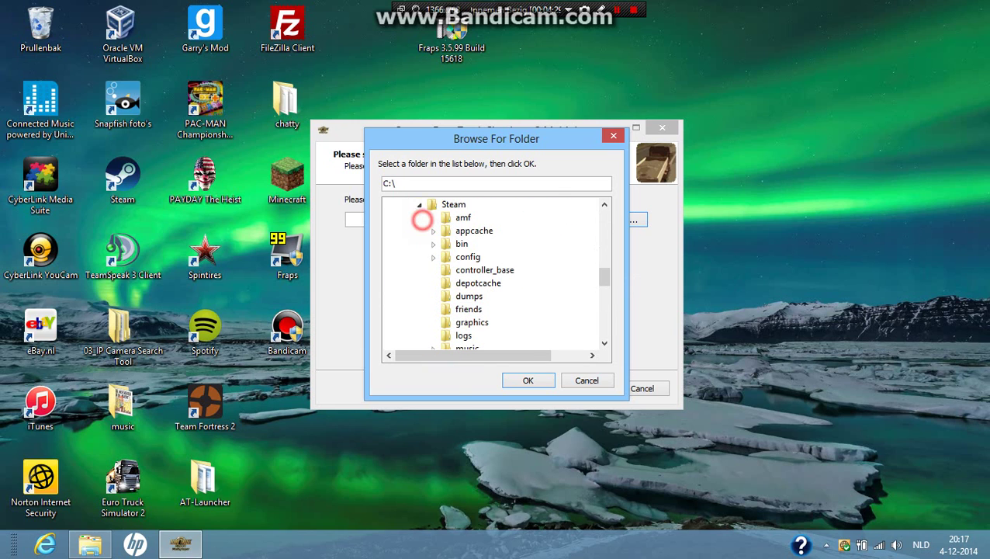
scroll(481, 271, "down", 4)
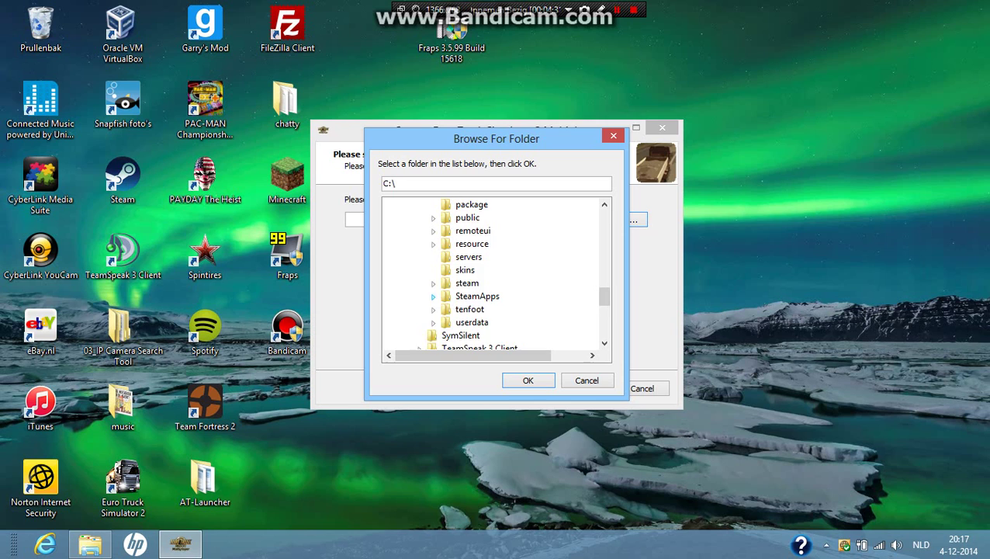
left_click(433, 295)
left_click(447, 297)
left_click(496, 256)
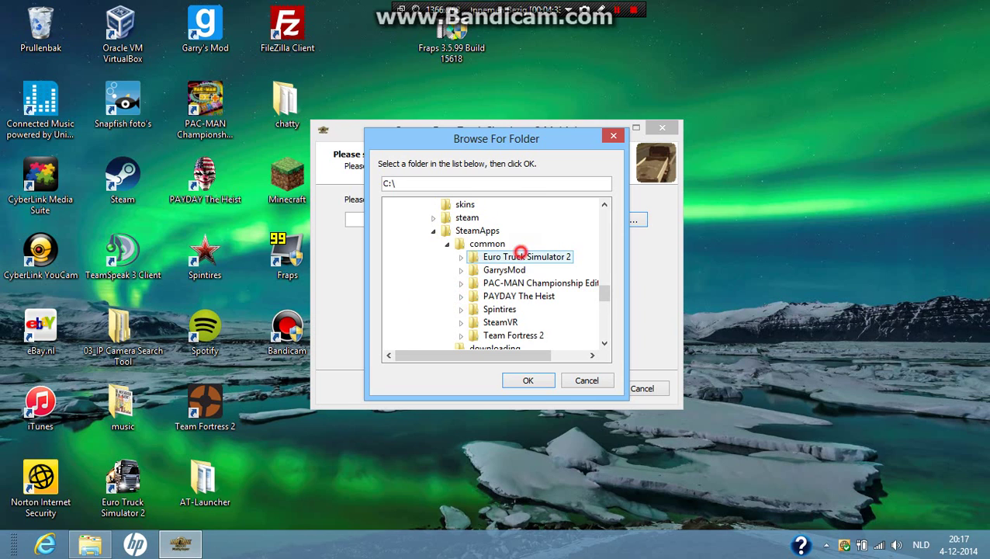
left_click(527, 380)
left_click(580, 388)
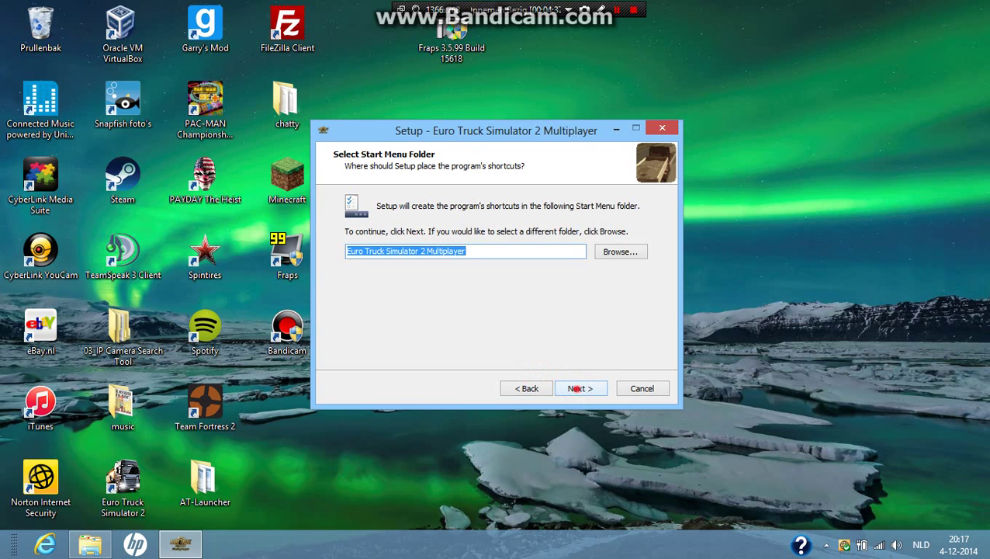
Accept the default Start Menu folder and additional tasks, and install Euro Truck Simulator 2 Multiplayer.
left_click(579, 388)
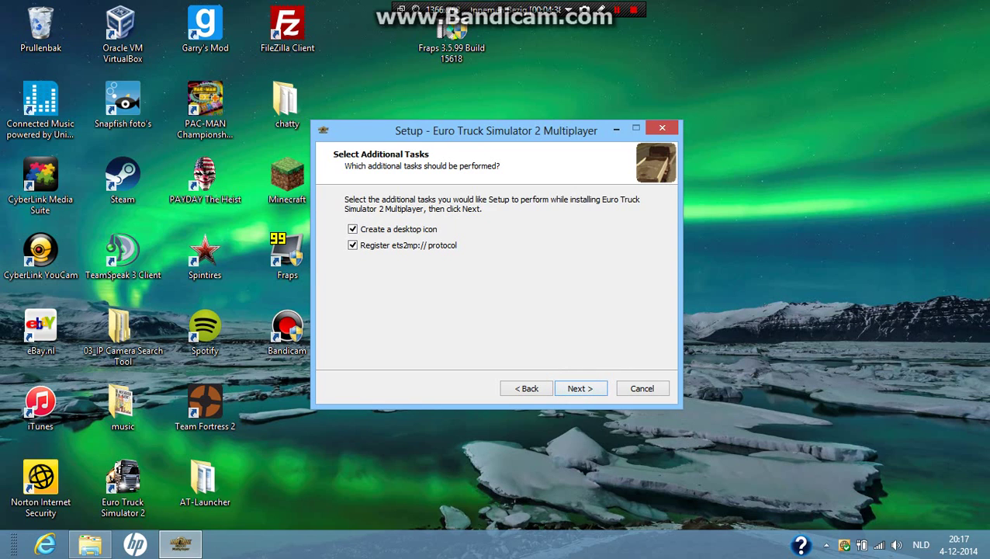
left_click(583, 388)
left_click(583, 388)
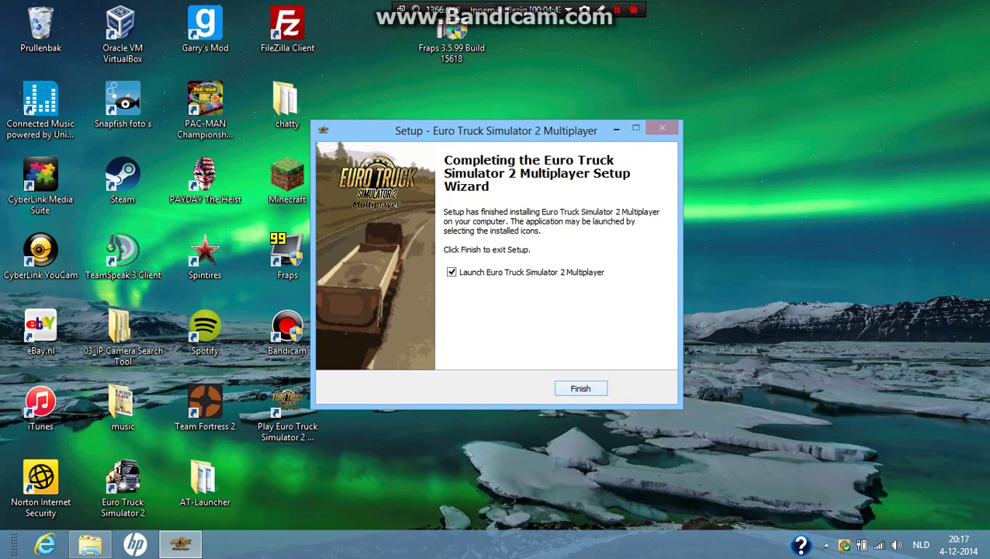
Finish the setup with the launch option enabled and decline the offered help with downgrading the game.
left_click(587, 387)
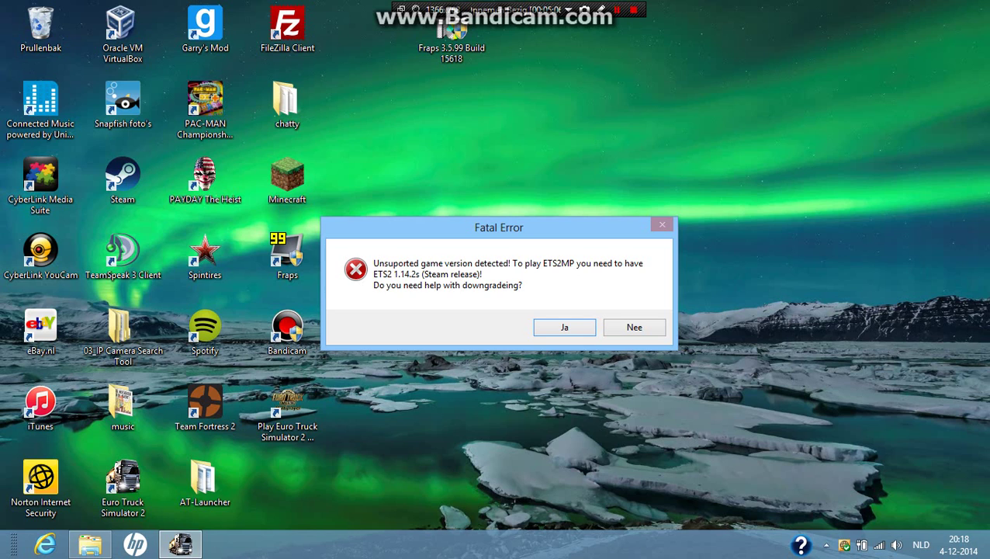
left_click(633, 326)
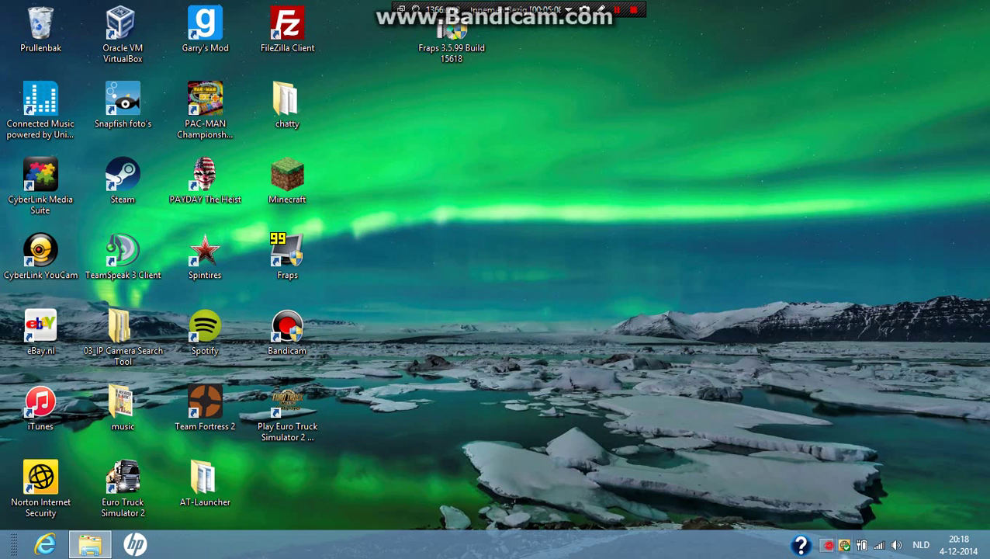
key("b")
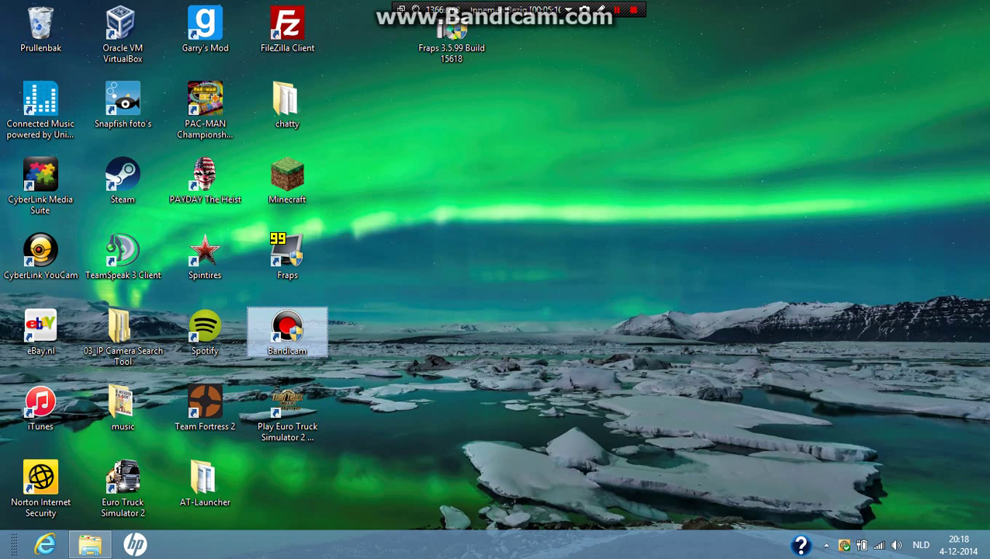